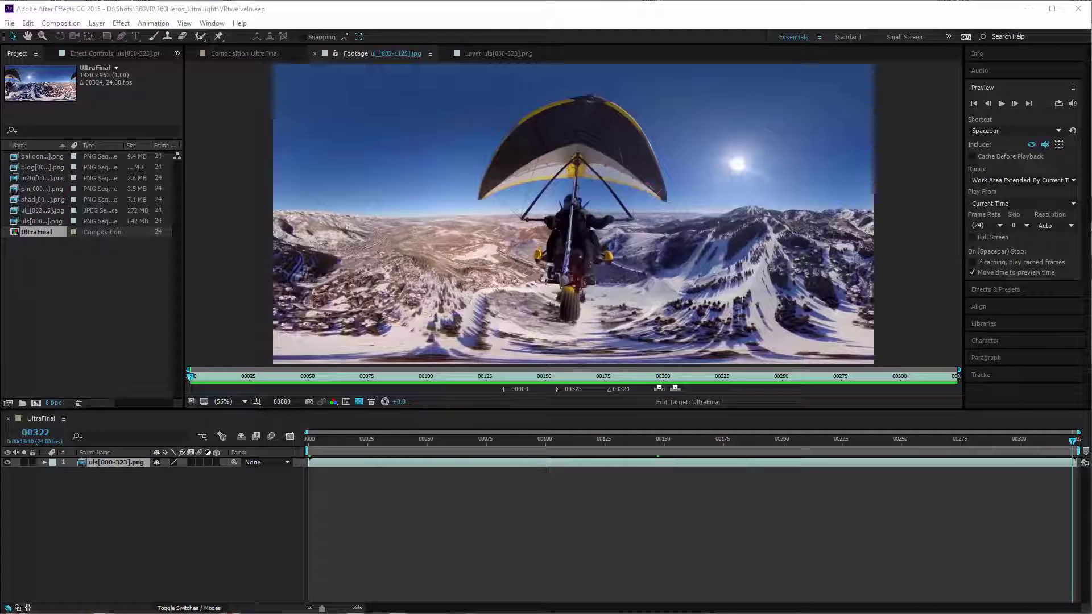
Play the raw 360 hang-glider footage and stop it partway through the clip.
{"action": "left_click", "coordinate": [1002, 103]}
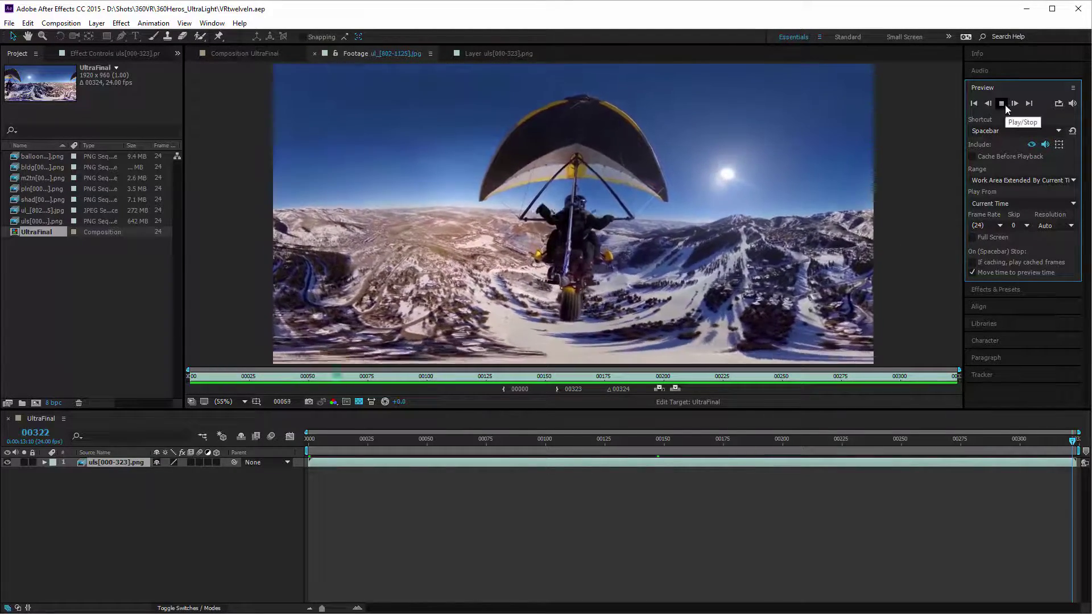
{"action": "left_click", "coordinate": [1001, 104]}
Show uls[000-323].png in the Layer viewer and preview it, stopping at frame 41.
{"action": "left_click", "coordinate": [485, 53]}
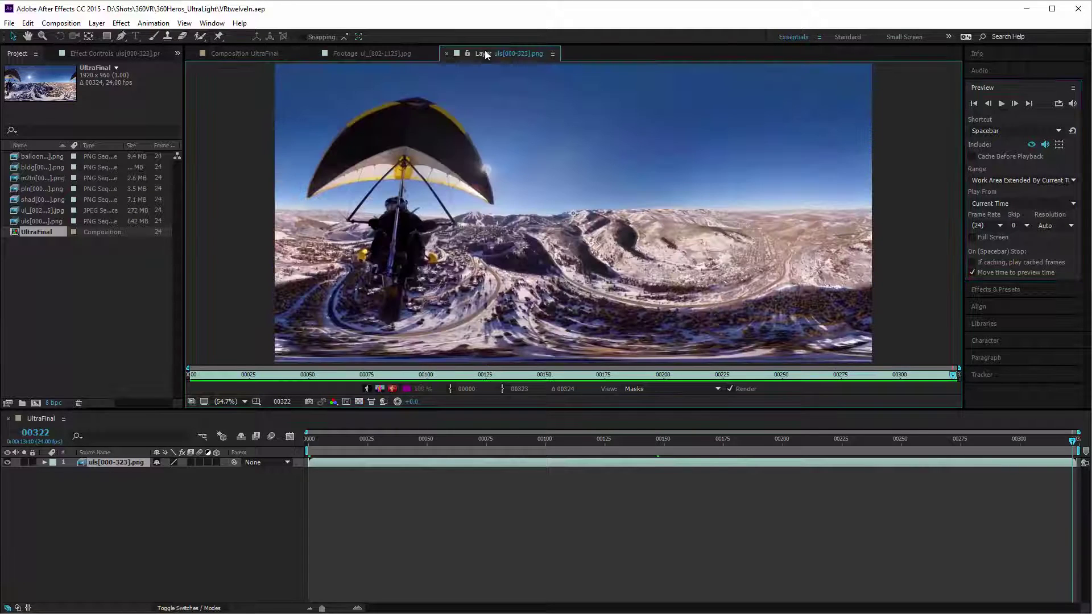
{"action": "left_click", "coordinate": [1003, 104]}
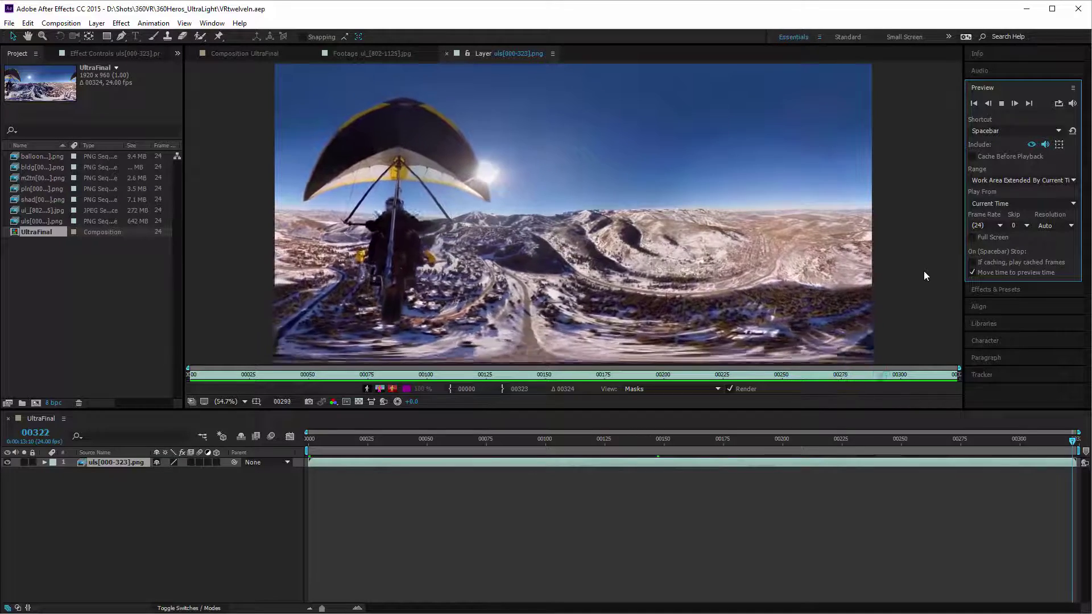
{"action": "left_click", "coordinate": [1002, 104]}
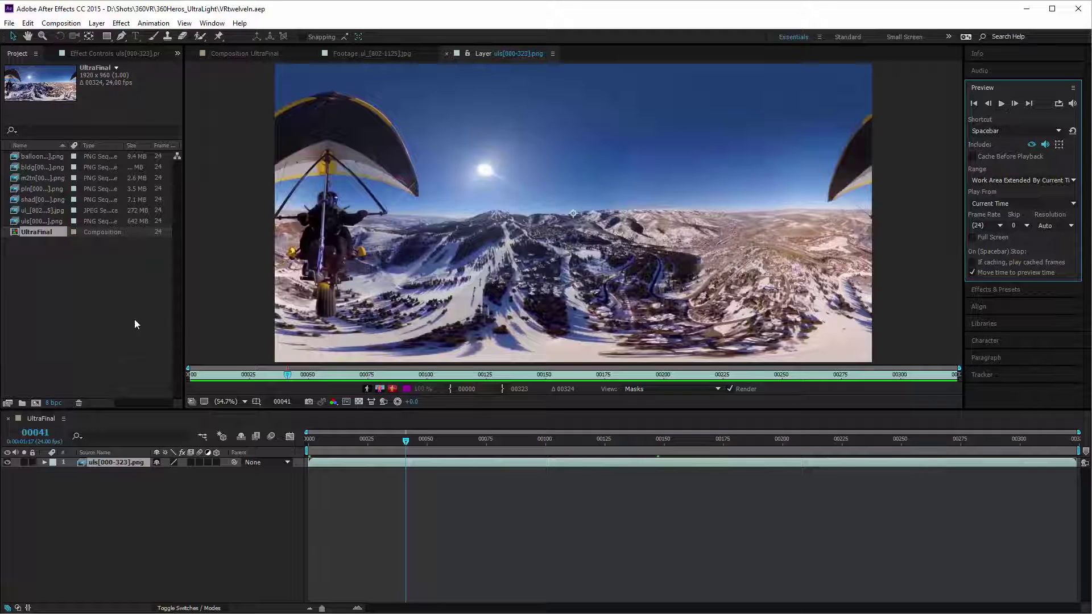
Add the bldg building sequence to the UltraFinal timeline and scrub through the shot to check it.
{"action": "left_click", "coordinate": [33, 167]}
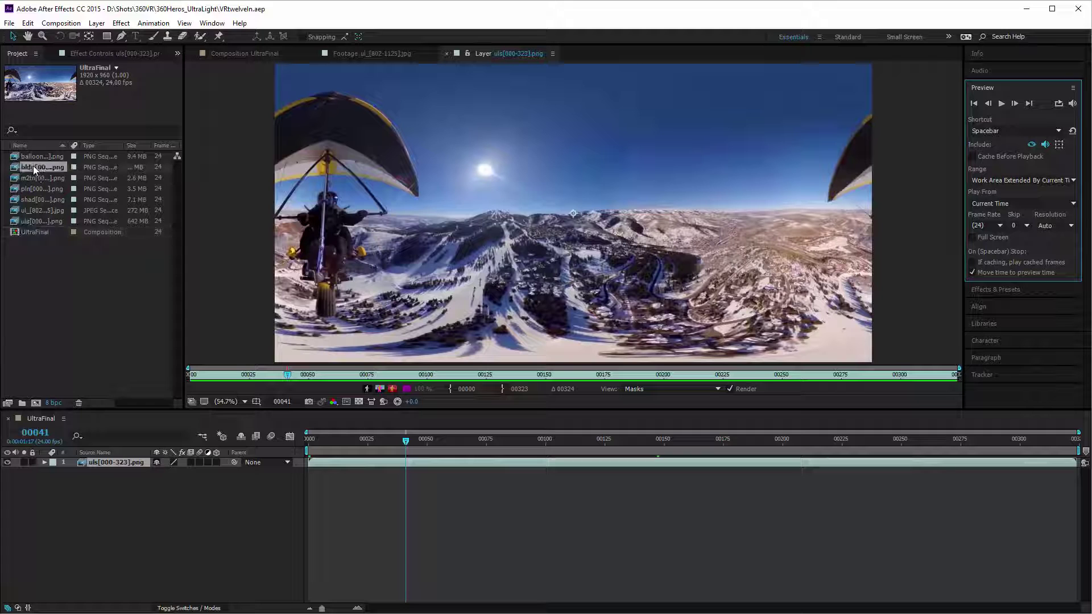
{"action": "left_click_drag", "start_coordinate": [33, 165], "coordinate": [113, 462]}
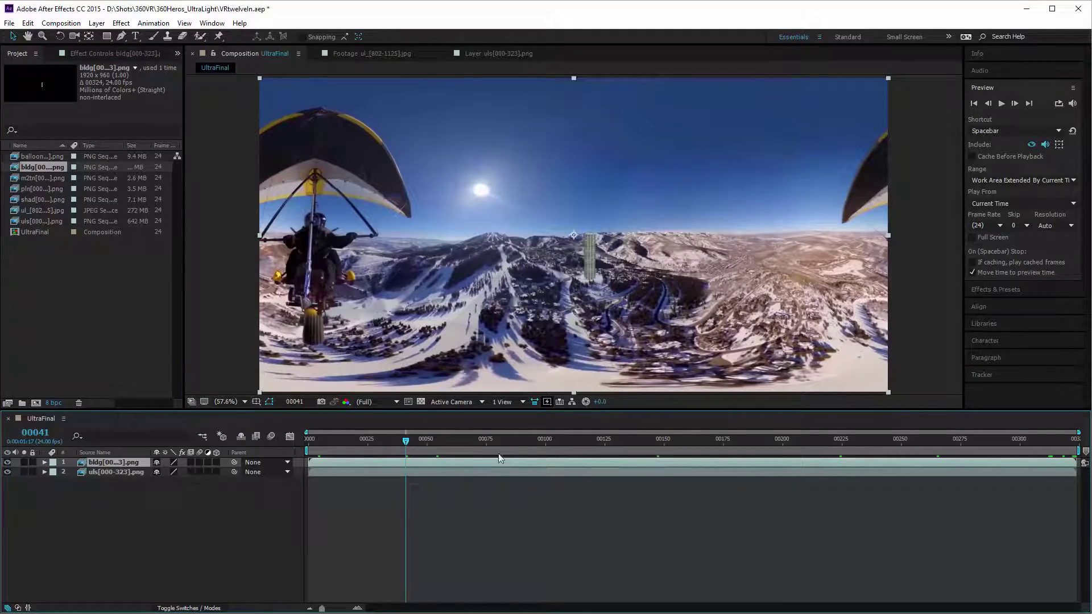
{"action": "left_click_drag", "start_coordinate": [455, 449], "coordinate": [372, 449]}
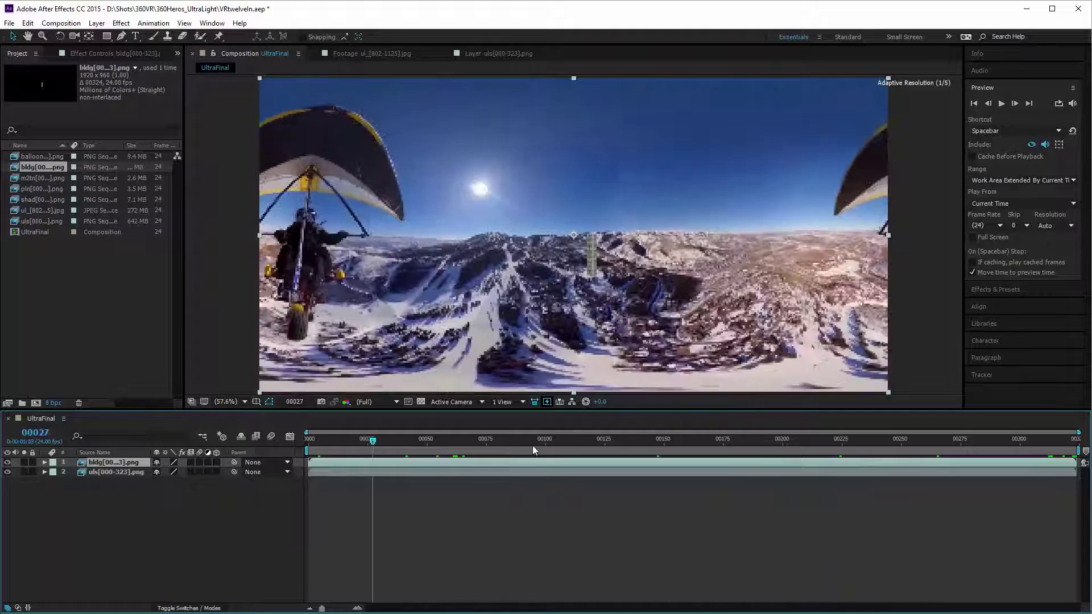
{"action": "left_click_drag", "start_coordinate": [533, 451], "coordinate": [868, 449]}
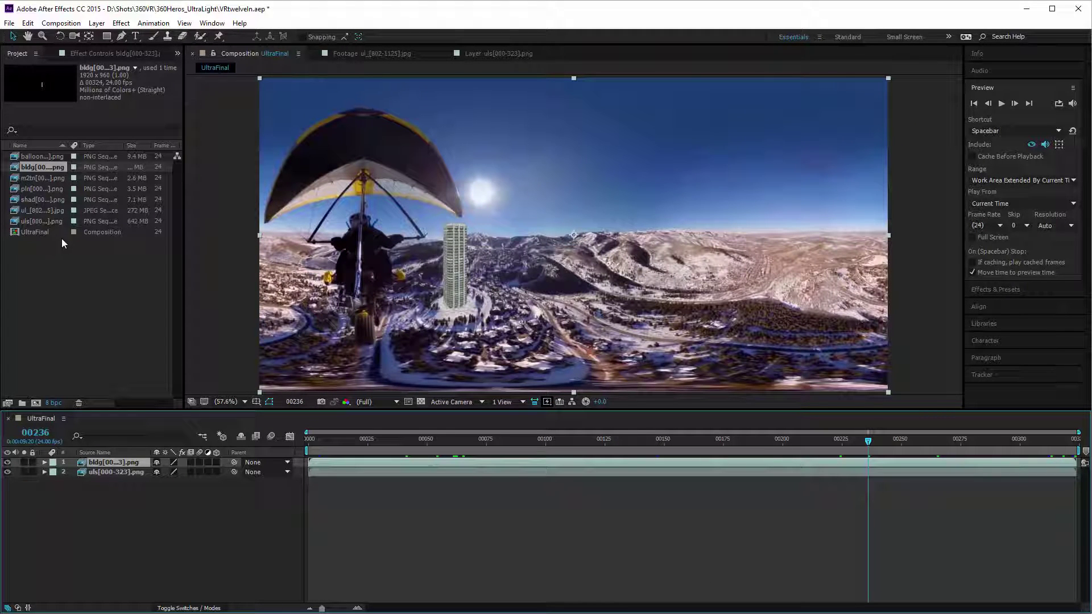
Add the shad shadow sequence below the building layer and review it, ending at frame 64.
{"action": "left_click_drag", "start_coordinate": [32, 199], "coordinate": [111, 467]}
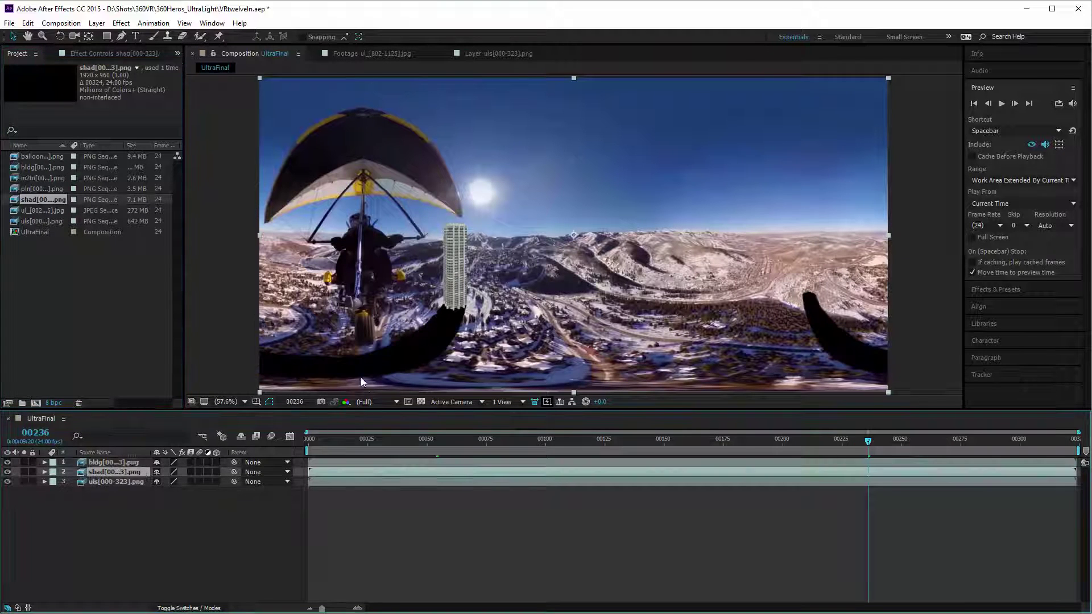
{"action": "left_click_drag", "start_coordinate": [350, 437], "coordinate": [844, 439]}
{"action": "left_click_drag", "start_coordinate": [735, 428], "coordinate": [460, 440]}
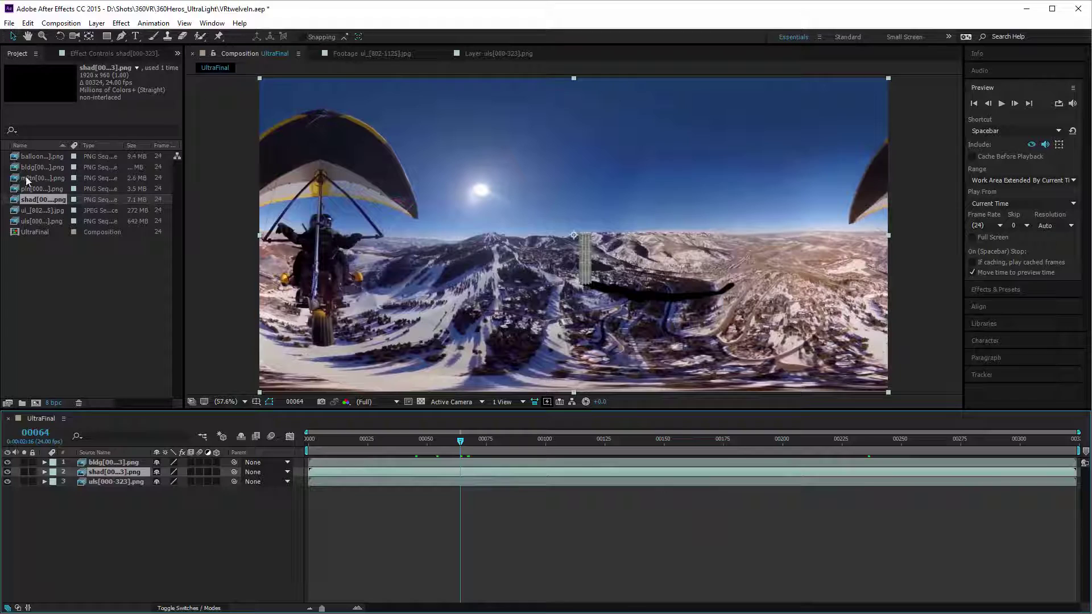
Add the m2tn and pln sequences on top of the composite and scrub to frame 205 to check.
{"action": "left_click_drag", "start_coordinate": [25, 181], "coordinate": [91, 460]}
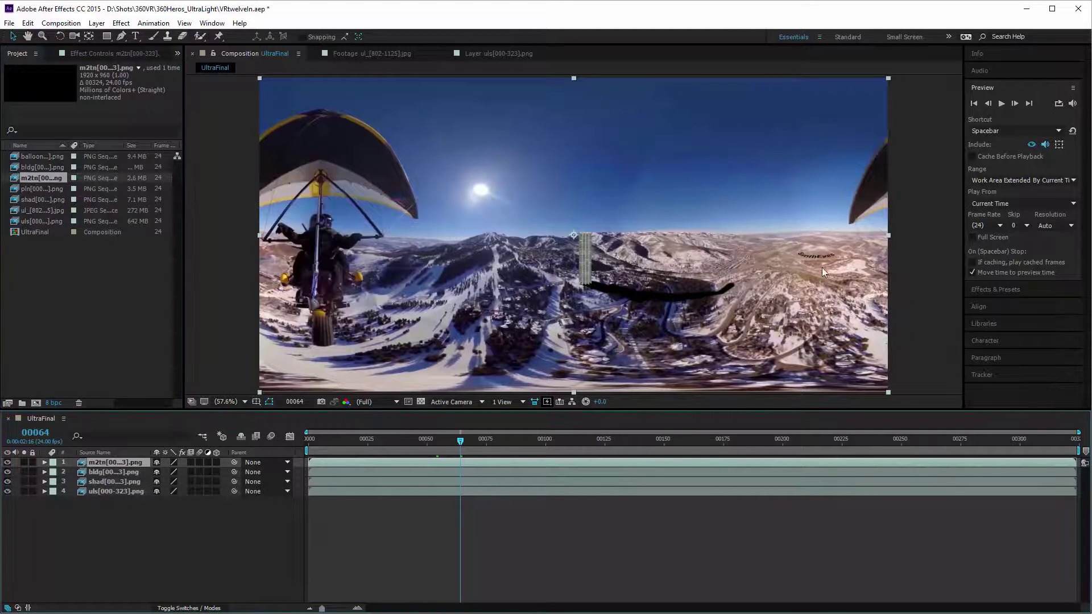
{"action": "left_click_drag", "start_coordinate": [383, 441], "coordinate": [360, 455]}
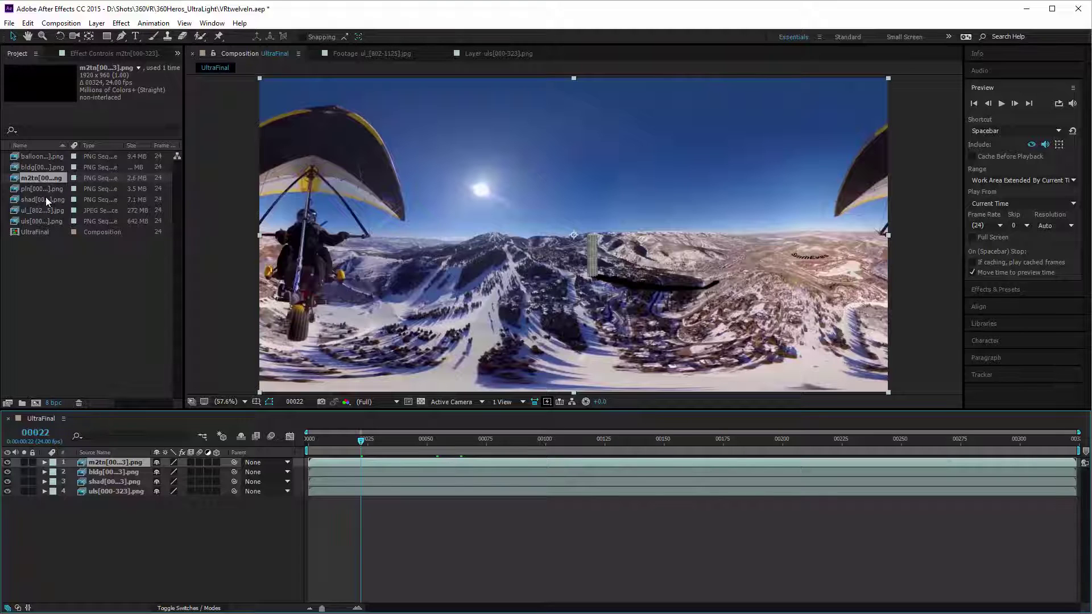
{"action": "left_click_drag", "start_coordinate": [40, 190], "coordinate": [112, 463]}
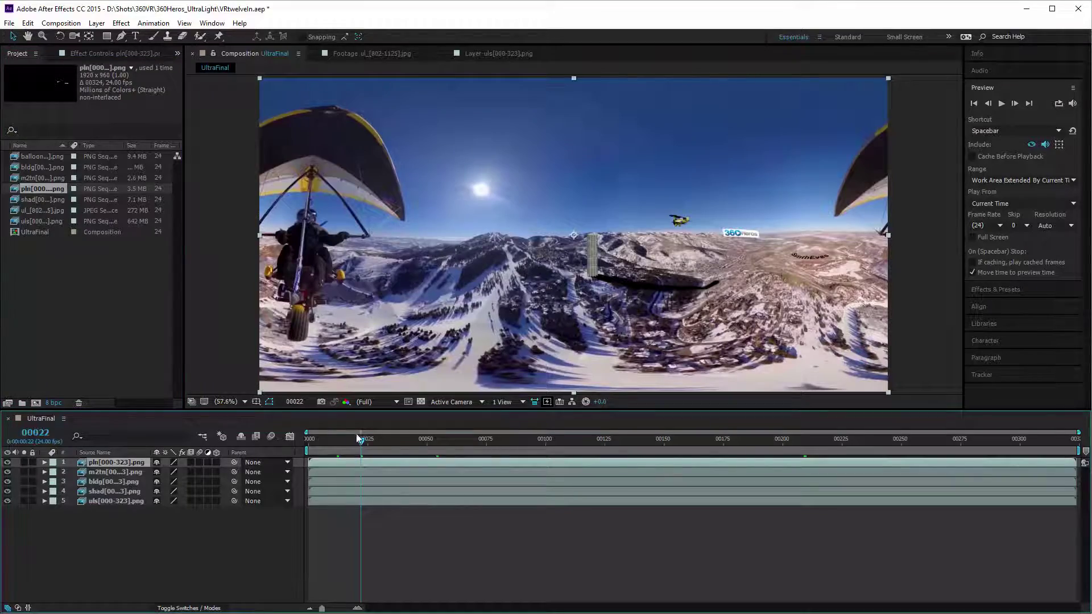
{"action": "left_click_drag", "start_coordinate": [356, 447], "coordinate": [721, 452]}
{"action": "left_click_drag", "start_coordinate": [794, 459], "coordinate": [794, 455]}
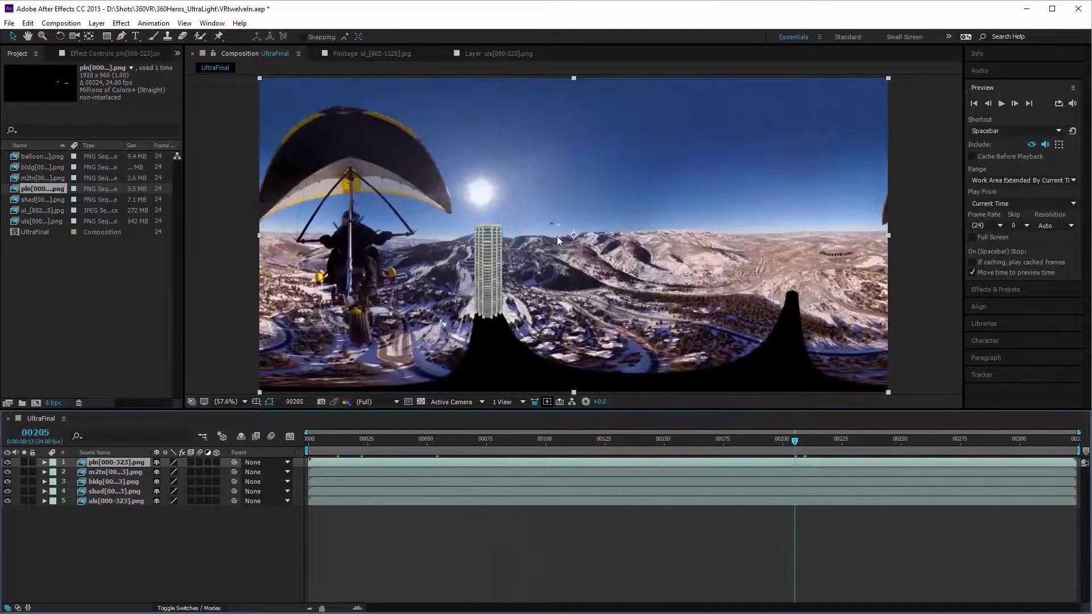
Add the balloon sequence, preview it to frame 64, and move its layer just below pln.
{"action": "left_click_drag", "start_coordinate": [468, 436], "coordinate": [271, 448]}
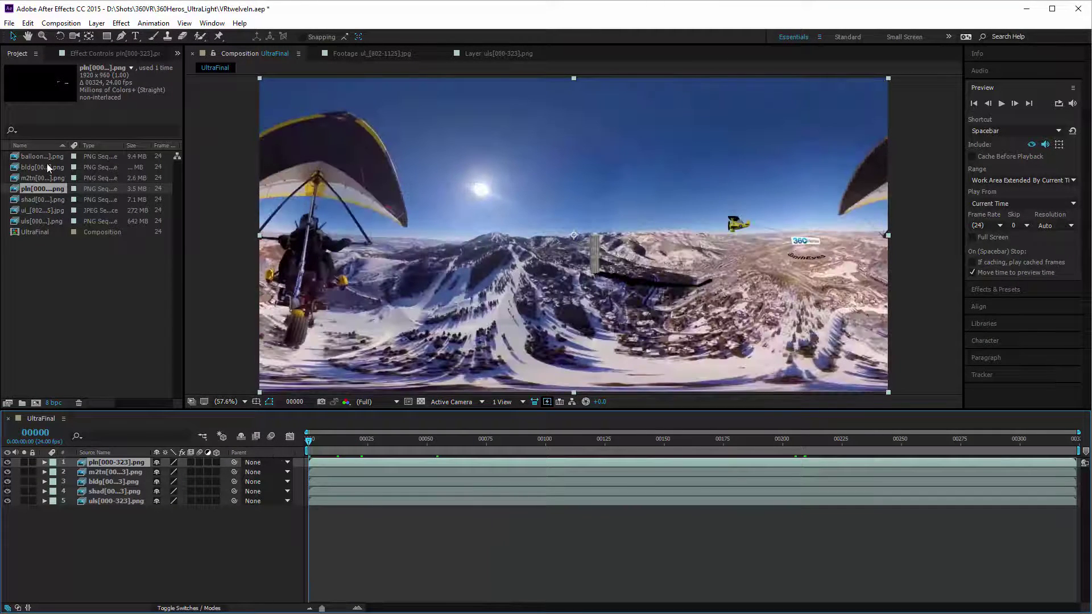
{"action": "left_click_drag", "start_coordinate": [34, 156], "coordinate": [87, 464]}
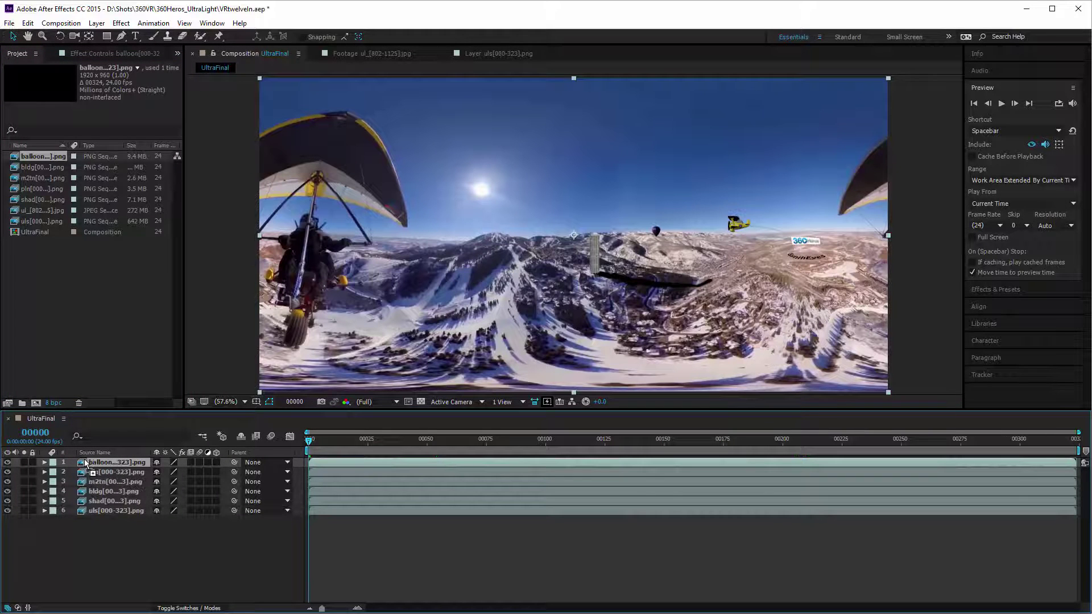
{"action": "left_click_drag", "start_coordinate": [332, 443], "coordinate": [387, 447]}
{"action": "left_click", "coordinate": [1001, 104]}
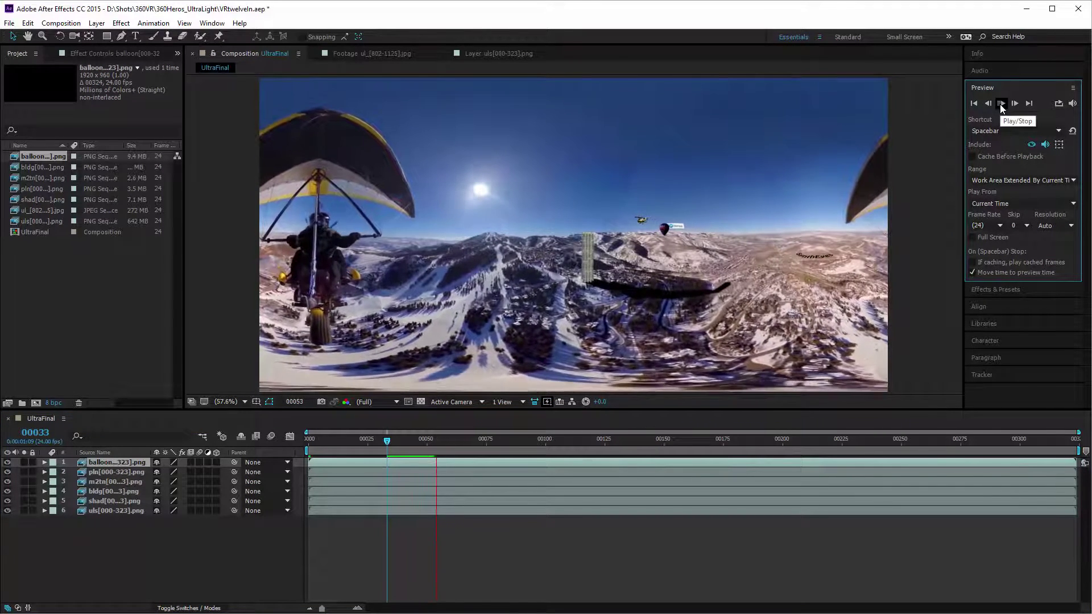
{"action": "left_click", "coordinate": [1001, 104]}
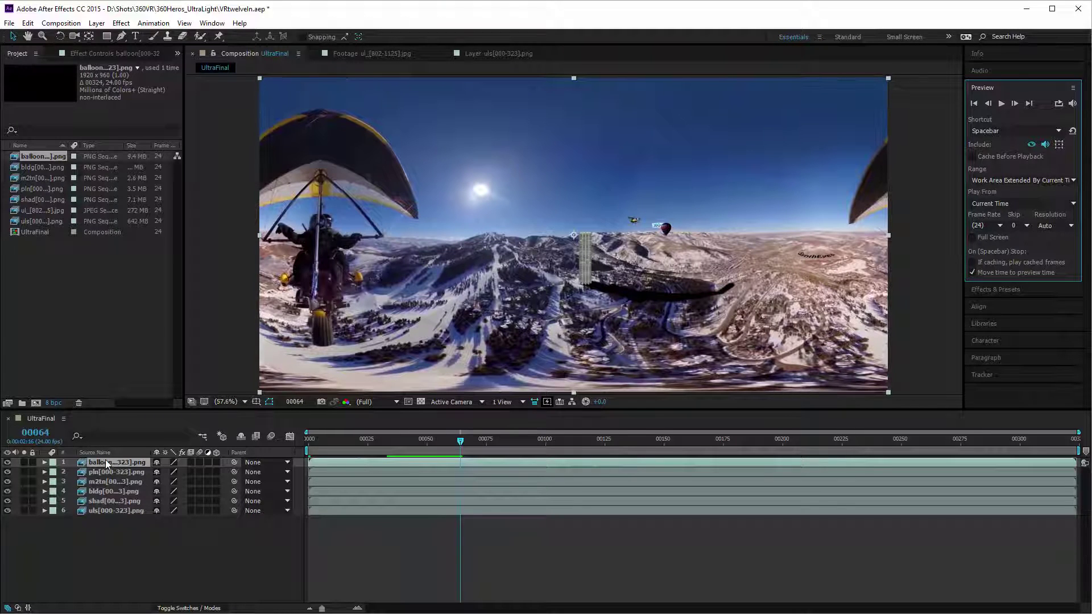
{"action": "left_click_drag", "start_coordinate": [106, 461], "coordinate": [105, 473]}
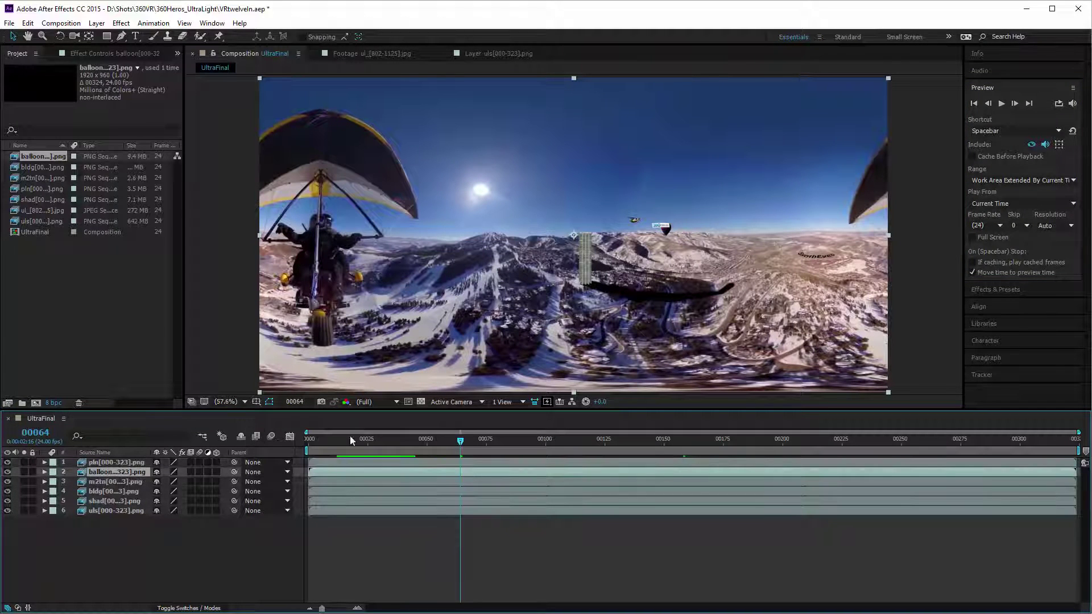
{"action": "mouse_move", "coordinate": [460, 449]}
{"action": "left_mouse_down"}
{"action": "mouse_move", "coordinate": [375, 452]}
{"action": "mouse_move", "coordinate": [456, 454]}
{"action": "mouse_move", "coordinate": [446, 455]}
{"action": "left_mouse_up"}
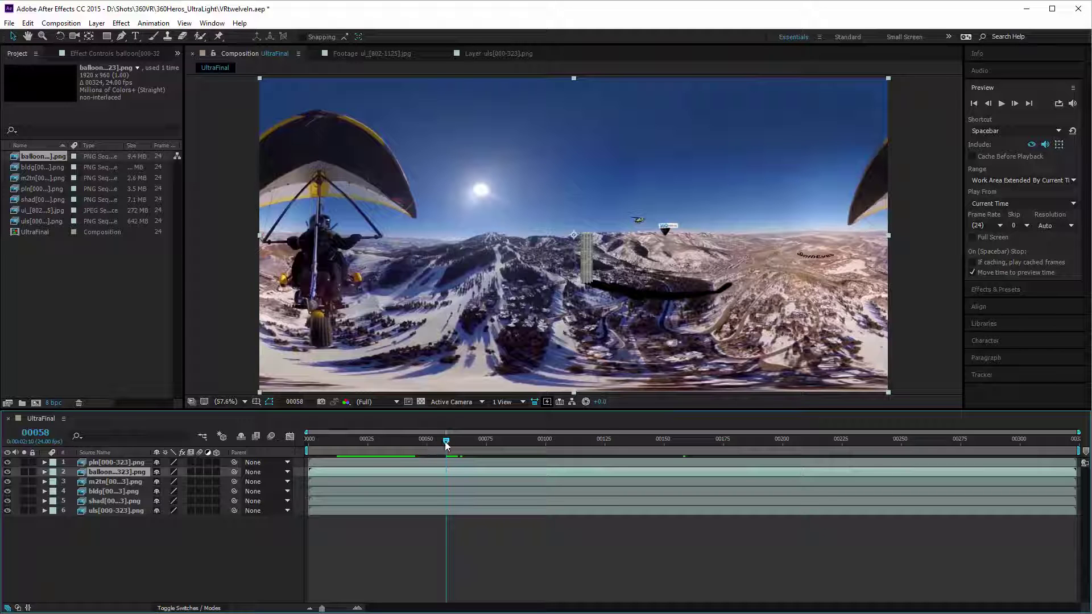
Go to frame 167, select the bldg layer, and bring up the Effect menu.
{"action": "left_click_drag", "start_coordinate": [444, 441], "coordinate": [704, 442]}
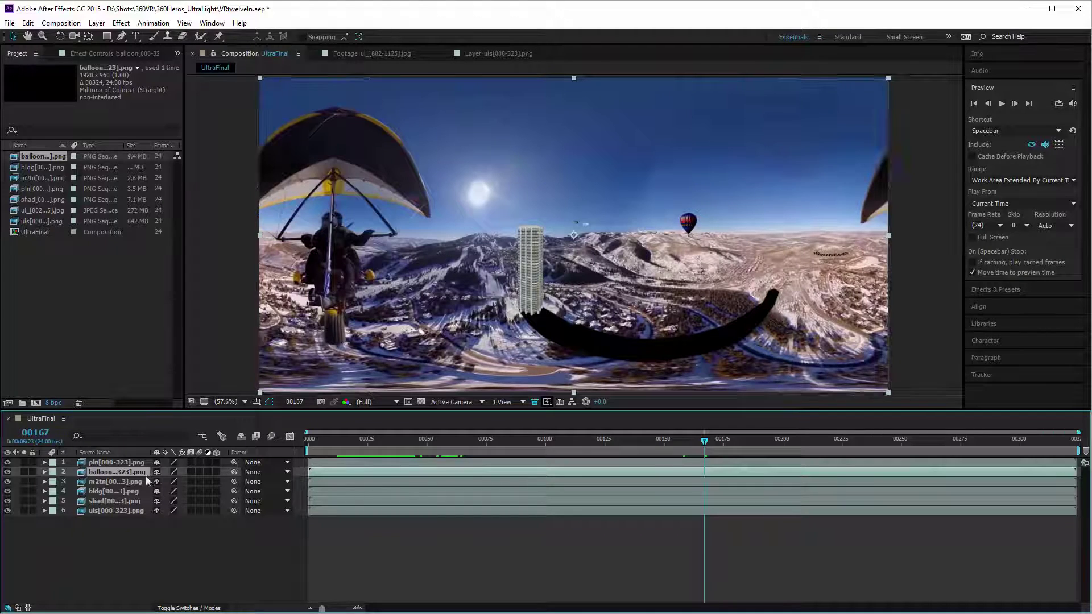
{"action": "left_click", "coordinate": [105, 491]}
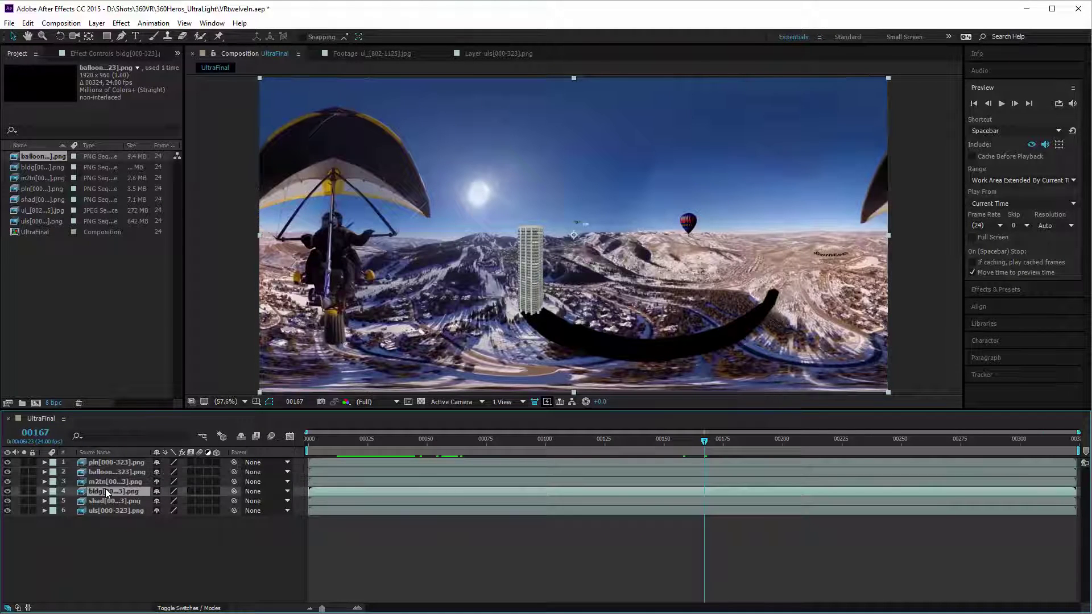
{"action": "left_click", "coordinate": [122, 24]}
Apply Levels (Individual Controls) to bldg with red, green, blue output white at 104.5, 91.8, 117.7.
{"action": "mouse_move", "coordinate": [202, 141]}
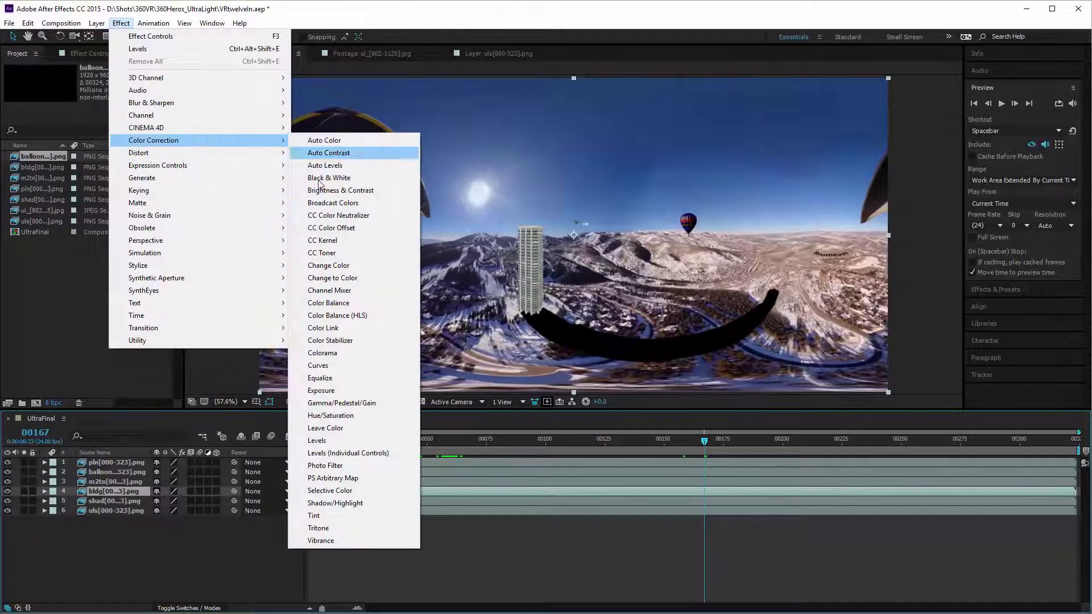
{"action": "left_click", "coordinate": [341, 453]}
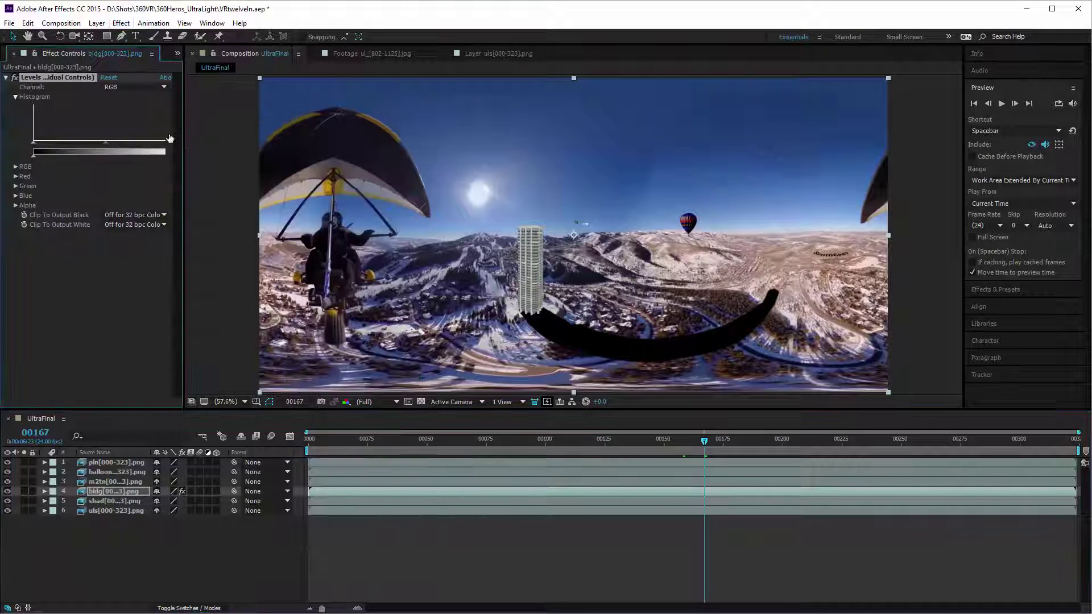
{"action": "left_click", "coordinate": [16, 195]}
{"action": "left_click", "coordinate": [15, 186]}
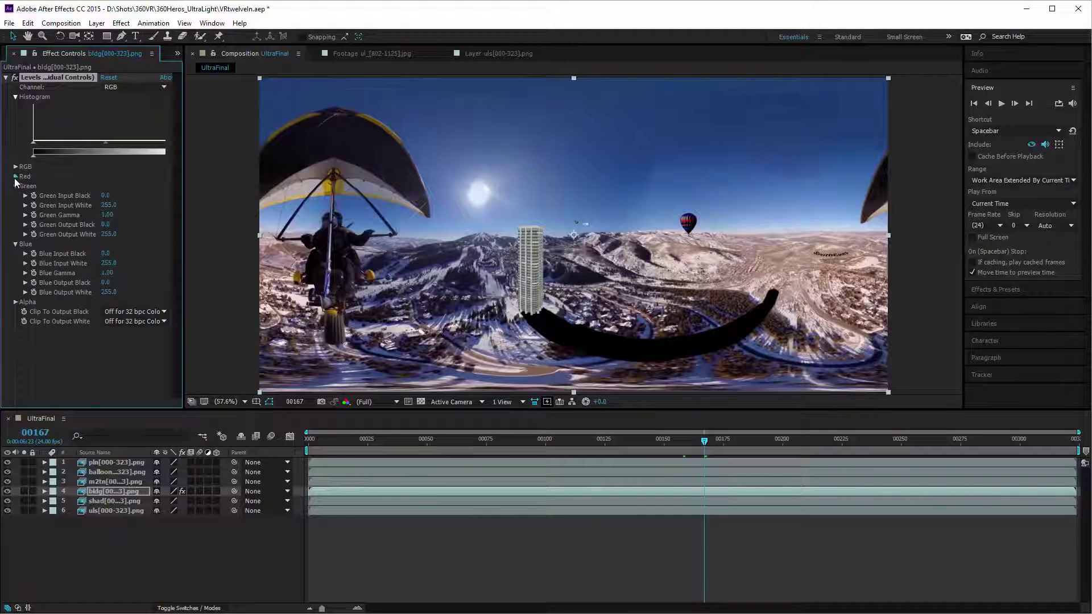
{"action": "left_click", "coordinate": [16, 177]}
{"action": "left_click_drag", "start_coordinate": [108, 225], "coordinate": [77, 233]}
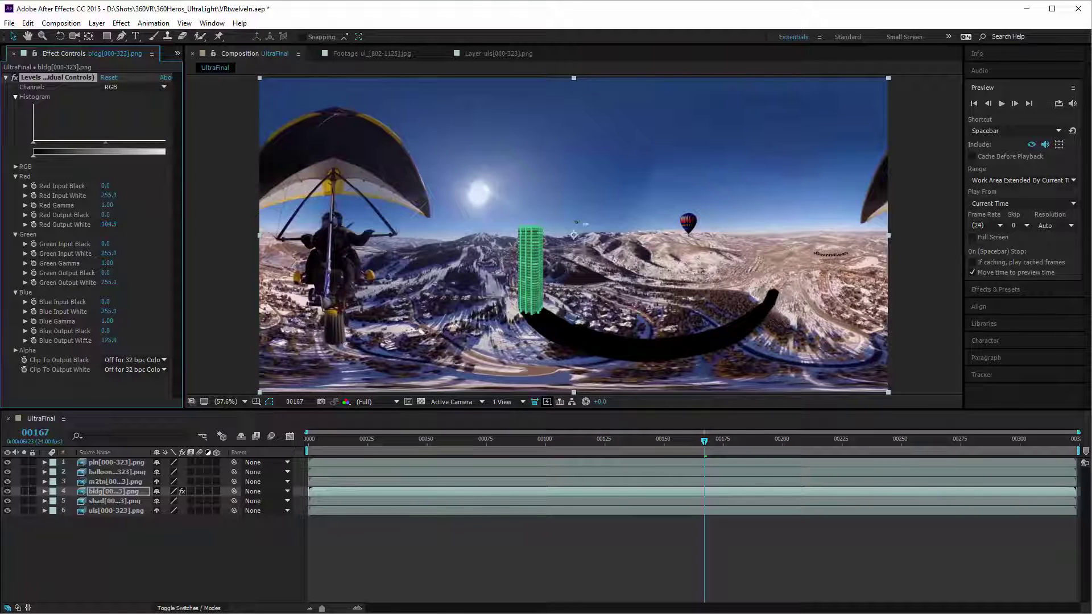
{"action": "mouse_move", "coordinate": [85, 341]}
{"action": "left_mouse_down"}
{"action": "mouse_move", "coordinate": [70, 341]}
{"action": "mouse_move", "coordinate": [83, 342]}
{"action": "left_mouse_up"}
{"action": "left_click_drag", "start_coordinate": [99, 282], "coordinate": [67, 283]}
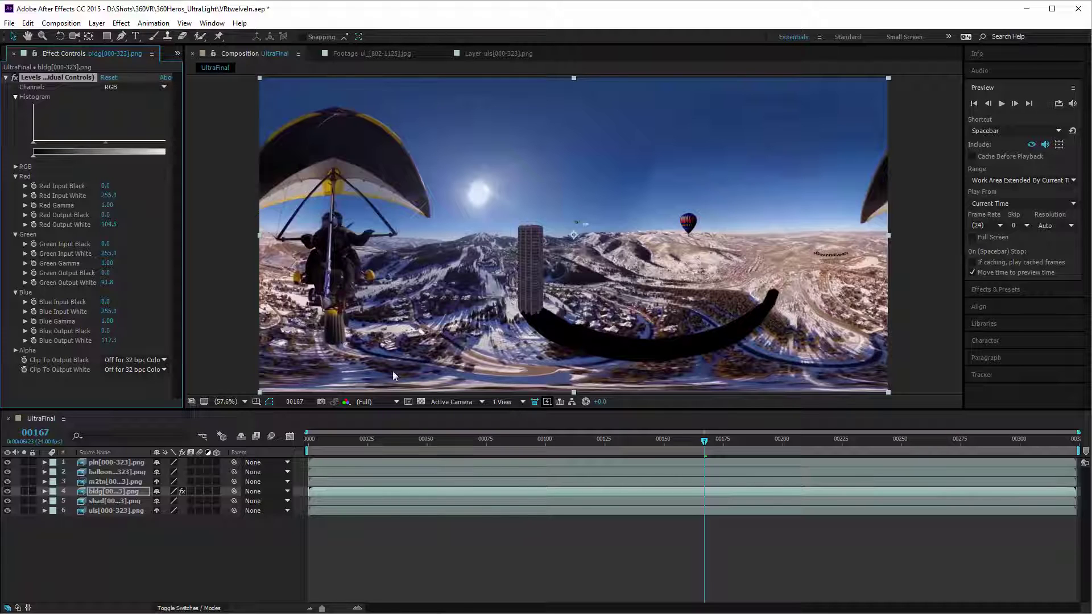
Lower the shad layer's Transform Opacity to about 61% and scrub the timeline to check the shadow.
{"action": "left_click", "coordinate": [92, 503]}
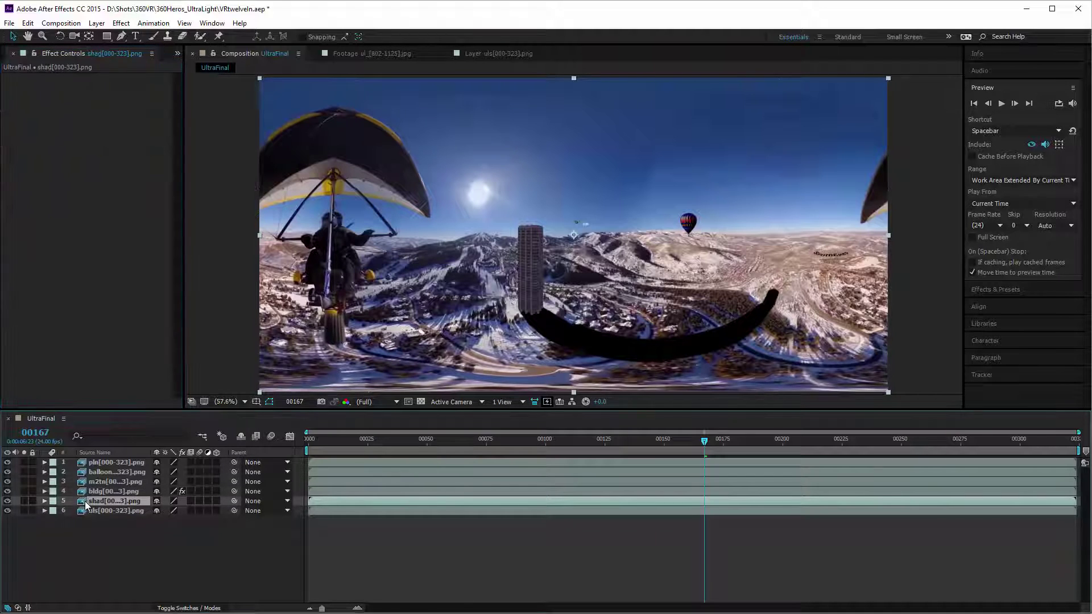
{"action": "left_click", "coordinate": [43, 500]}
{"action": "left_click", "coordinate": [54, 511]}
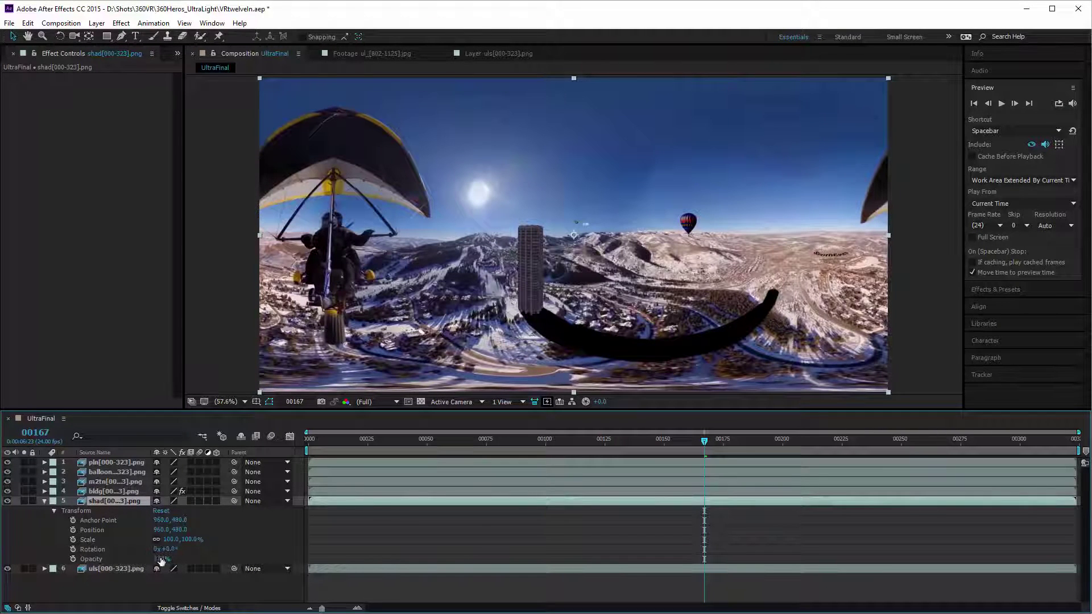
{"action": "left_click_drag", "start_coordinate": [161, 559], "coordinate": [147, 561]}
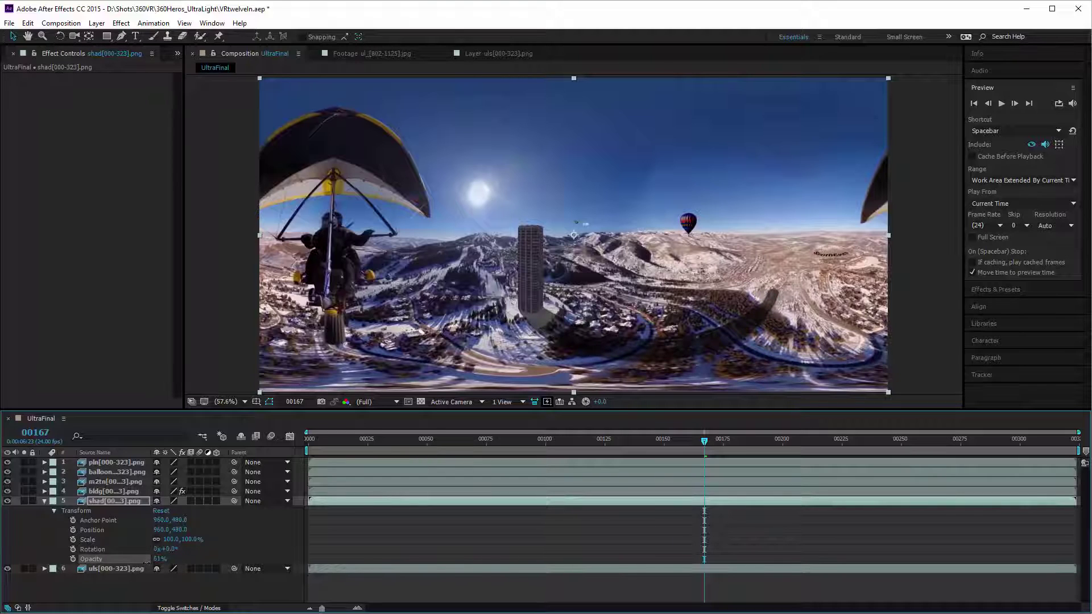
{"action": "left_click_drag", "start_coordinate": [710, 438], "coordinate": [786, 441]}
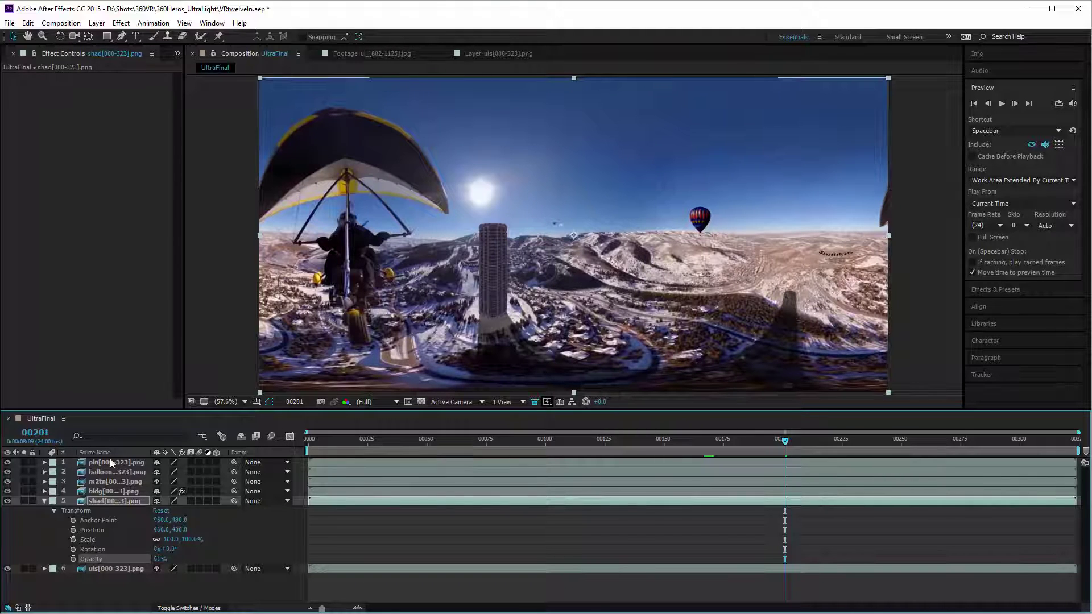
Apply Levels to the m2tn mountain layer, zoom to 200%, and raise Output Black to 91.8.
{"action": "left_click", "coordinate": [111, 480]}
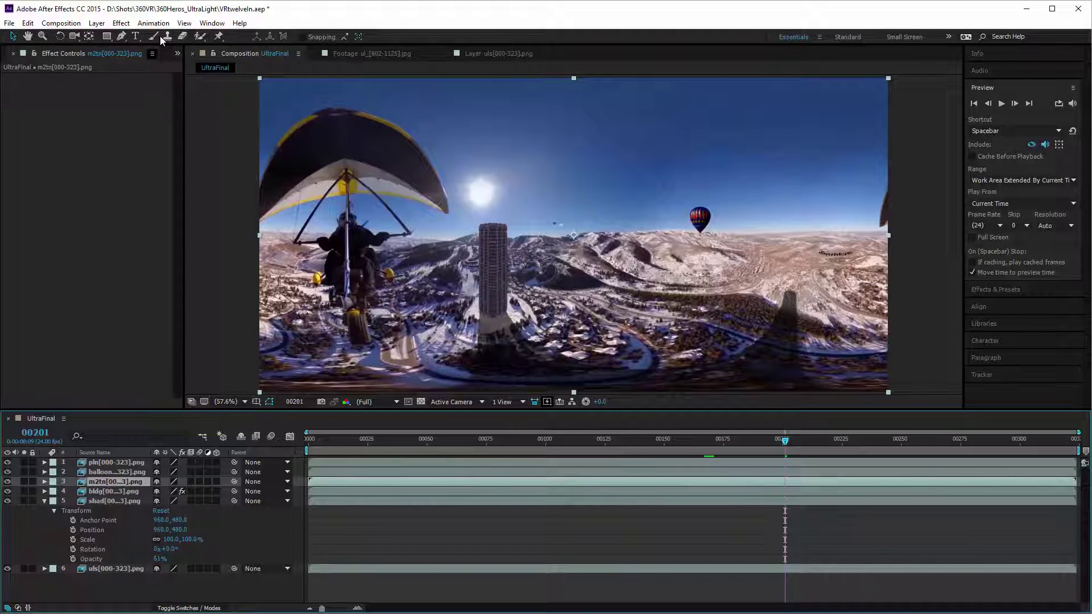
{"action": "left_click", "coordinate": [120, 23]}
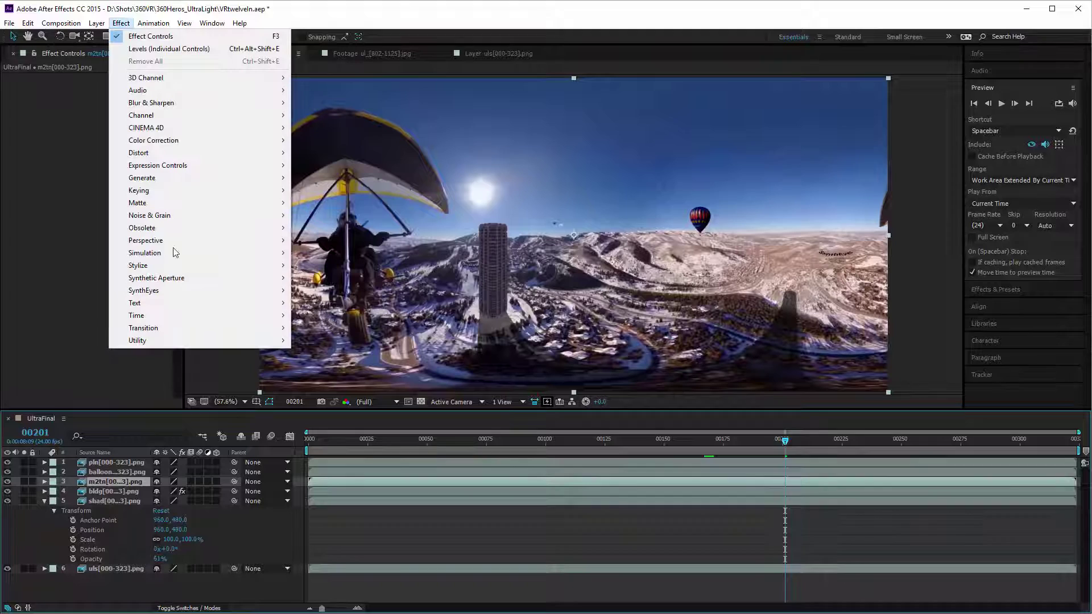
{"action": "mouse_move", "coordinate": [221, 141]}
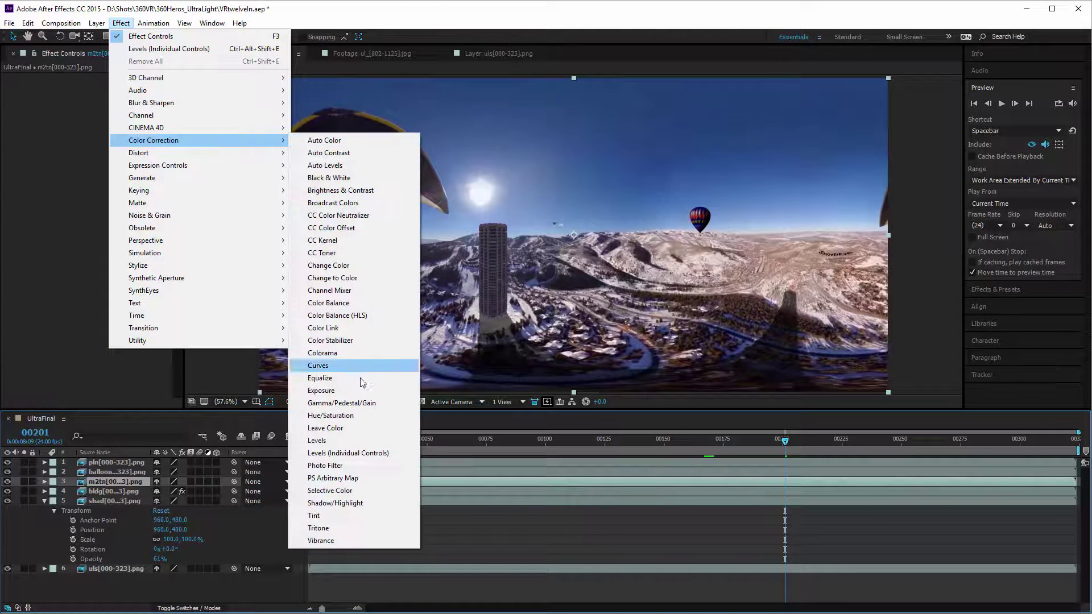
{"action": "left_click", "coordinate": [341, 441]}
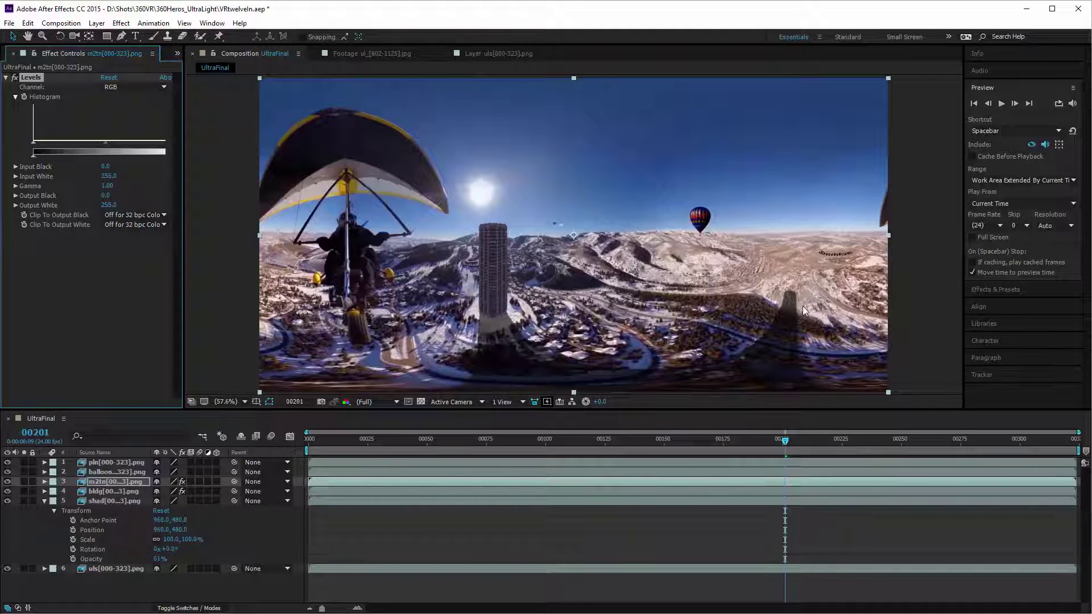
{"action": "key", "text": "period"}
{"action": "key", "text": "period"}
{"action": "key", "text": "period"}
{"action": "left_click_drag", "start_coordinate": [825, 241], "coordinate": [188, 170]}
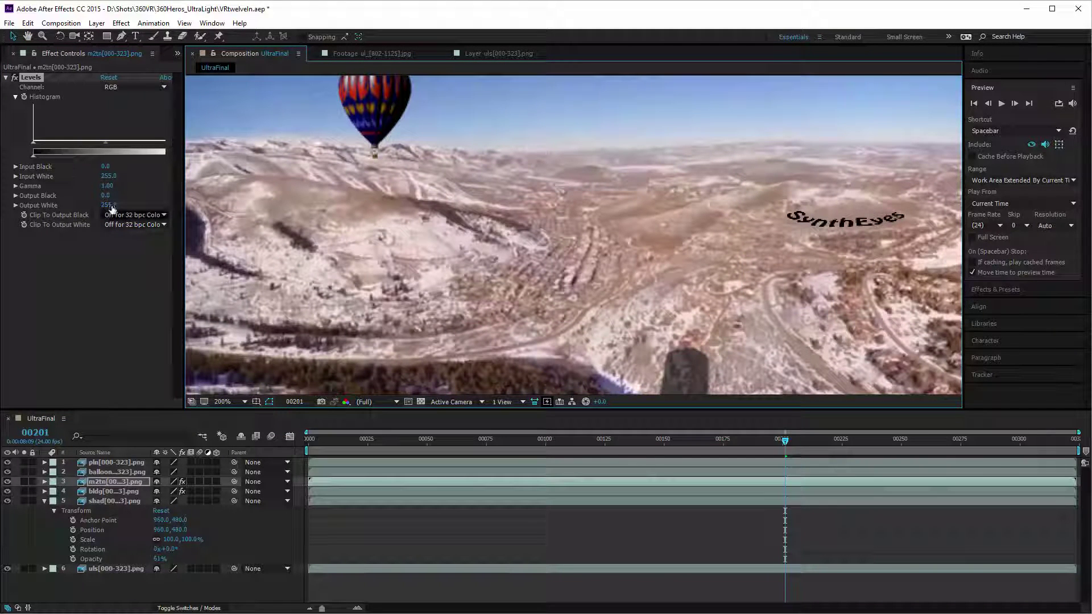
{"action": "left_click_drag", "start_coordinate": [108, 195], "coordinate": [123, 191]}
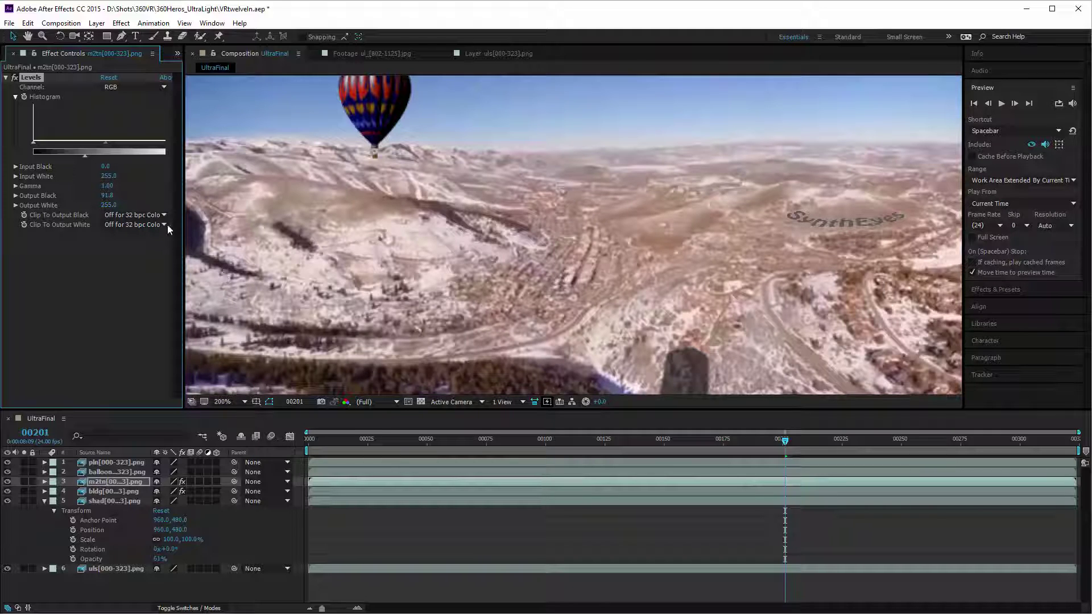
Add a Gaussian Blur of 1.4 blurriness to m2tn and preview the composite.
{"action": "left_click", "coordinate": [120, 23]}
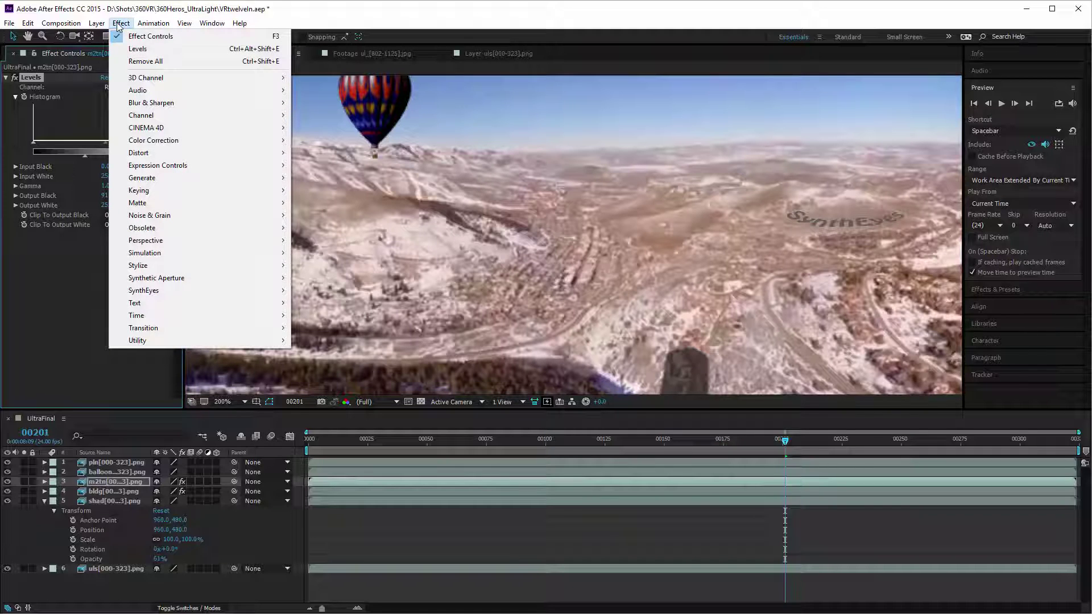
{"action": "mouse_move", "coordinate": [185, 103]}
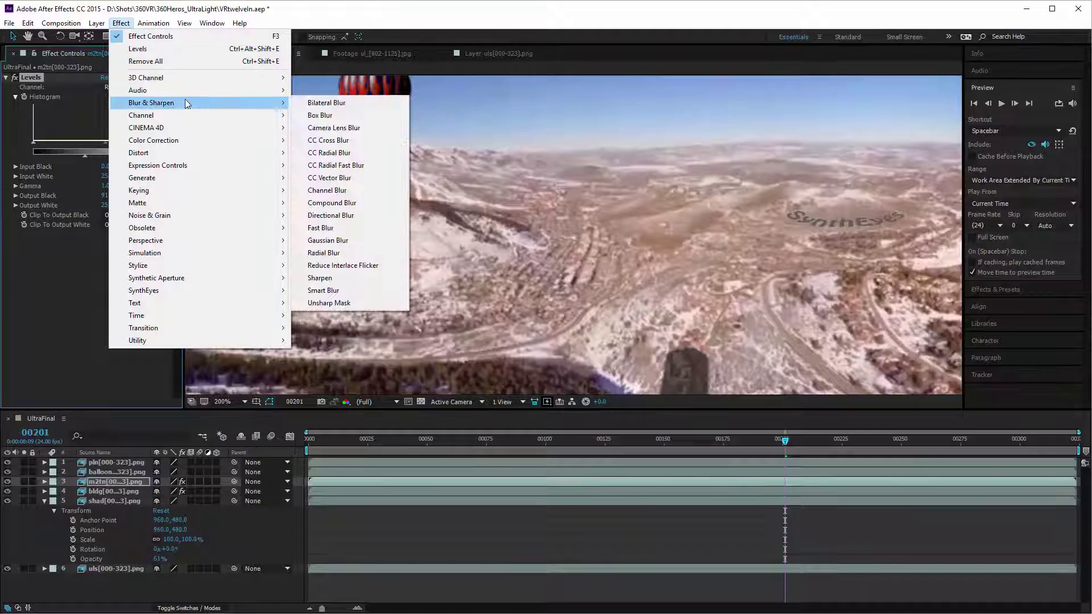
{"action": "left_click", "coordinate": [349, 241]}
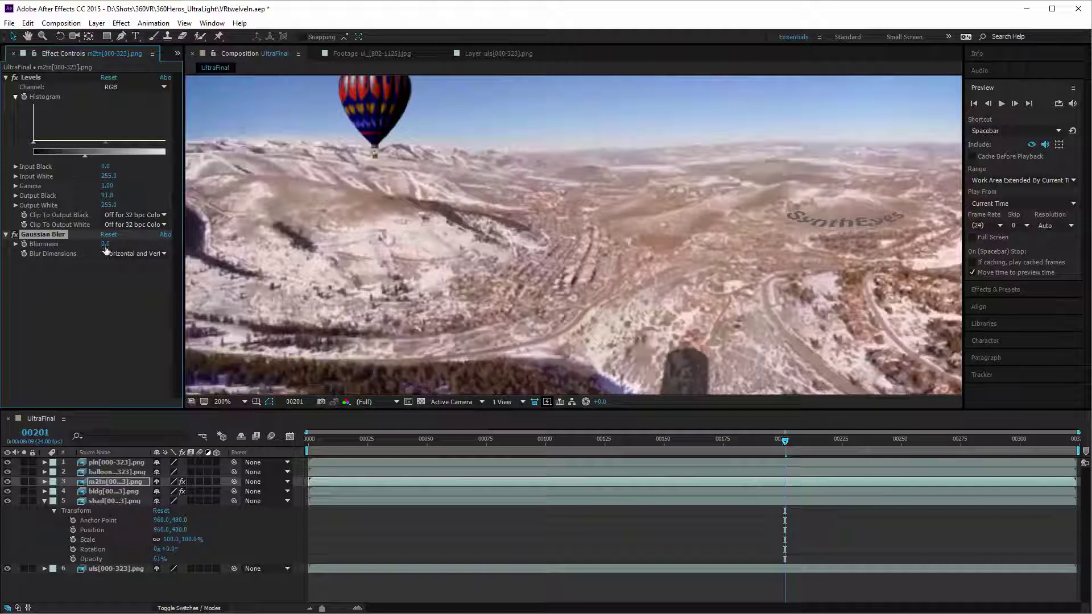
{"action": "left_click_drag", "start_coordinate": [109, 245], "coordinate": [106, 245]}
{"action": "key", "text": "space"}
{"action": "left_click_drag", "start_coordinate": [332, 449], "coordinate": [418, 480]}
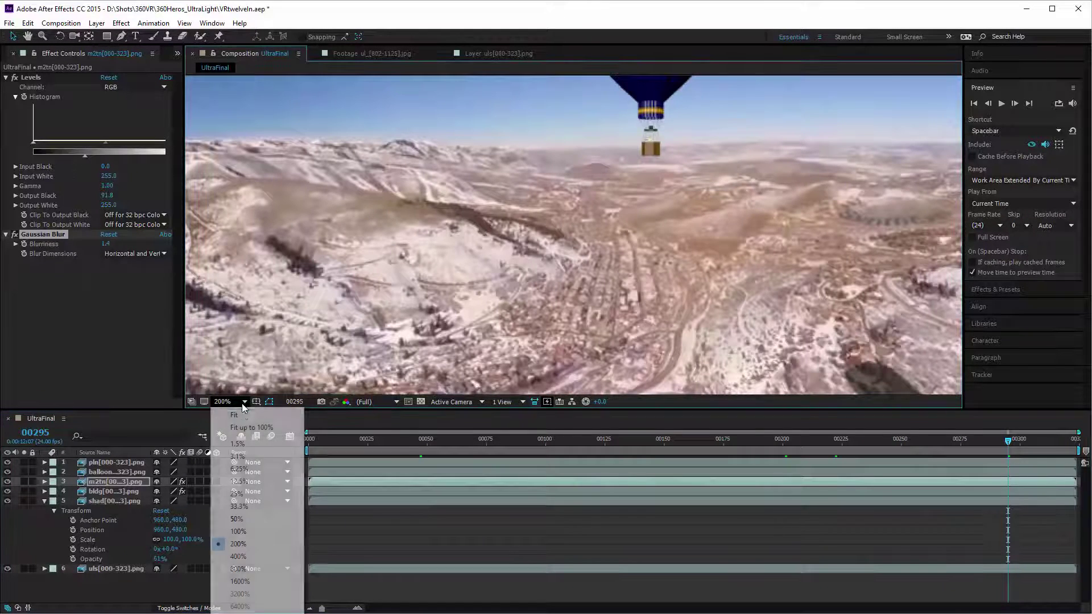
Fit the UltraFinal panorama in the viewer and move the playhead to the last frame, 00323.
{"action": "left_click", "coordinate": [246, 427]}
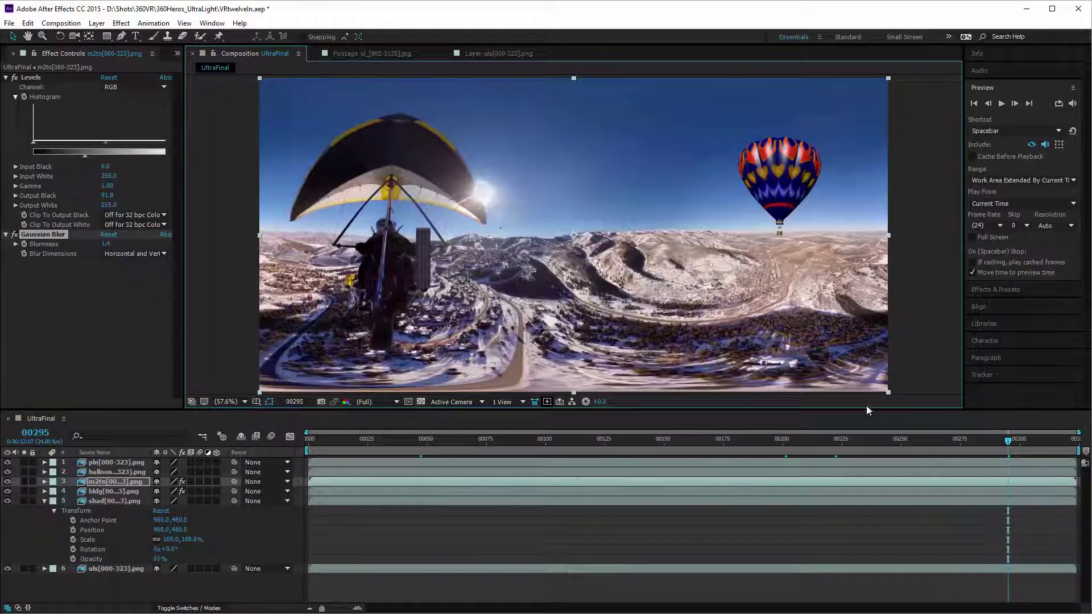
{"action": "left_click_drag", "start_coordinate": [981, 441], "coordinate": [1075, 441]}
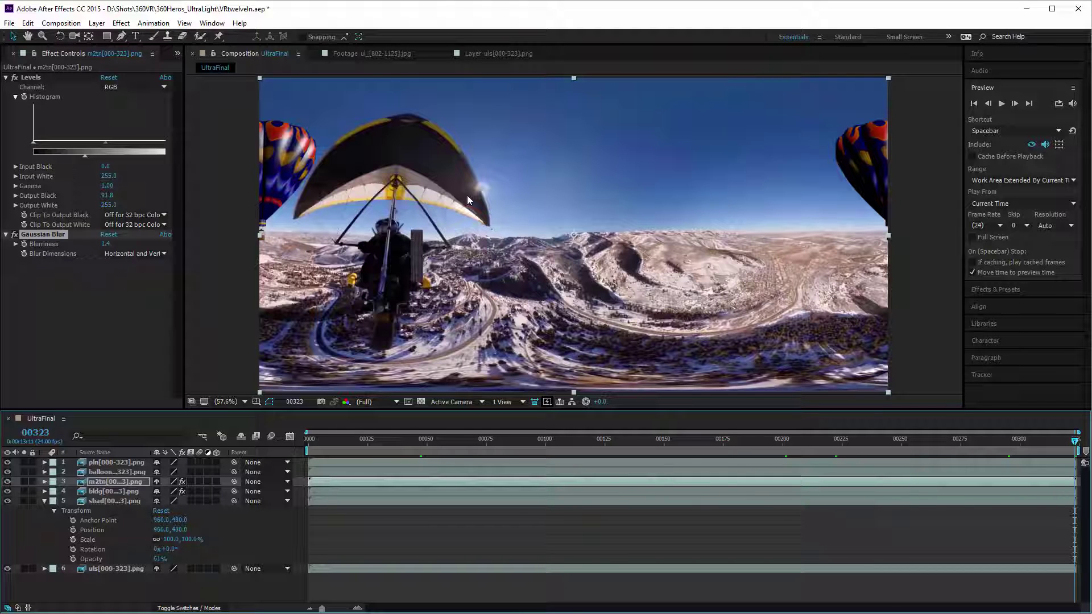
{"action": "left_click_drag", "start_coordinate": [419, 438], "coordinate": [826, 456]}
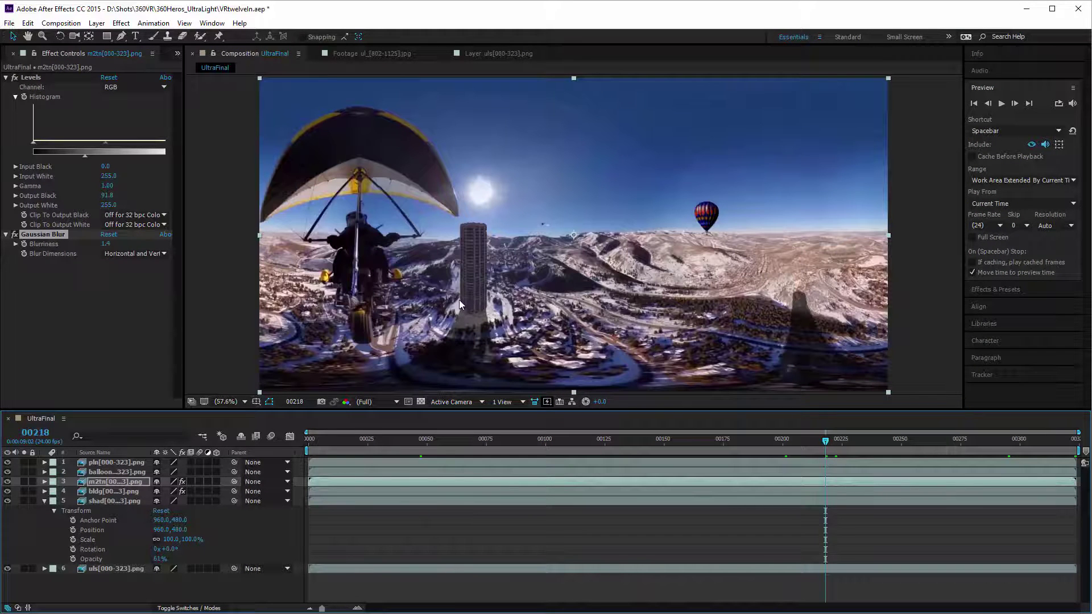